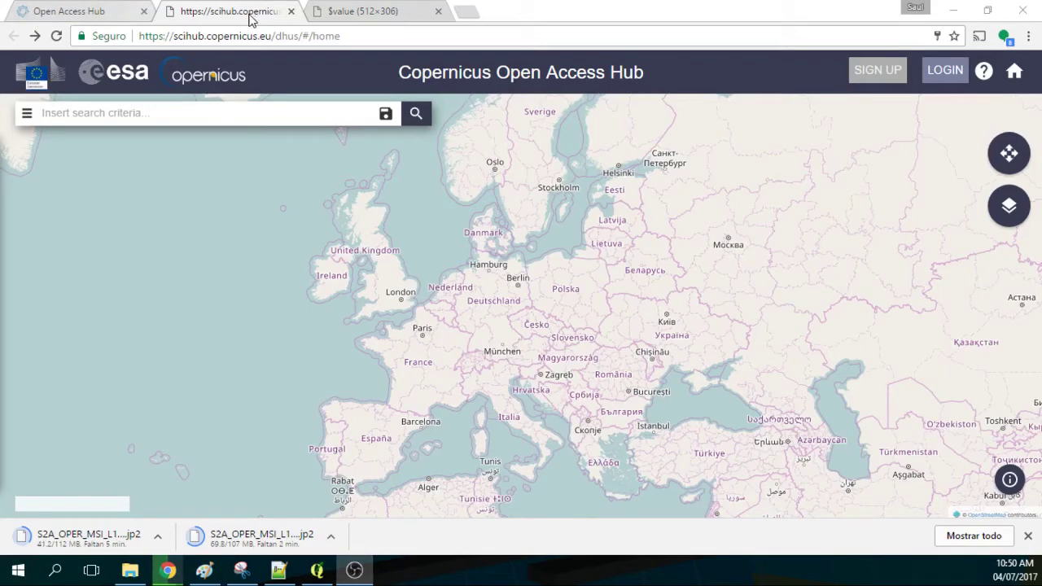
# Close the old scihub map and image preview tabs, then open the Open Hub data map in a new tab.
pyautogui.click(291, 11)
pyautogui.click(291, 11)
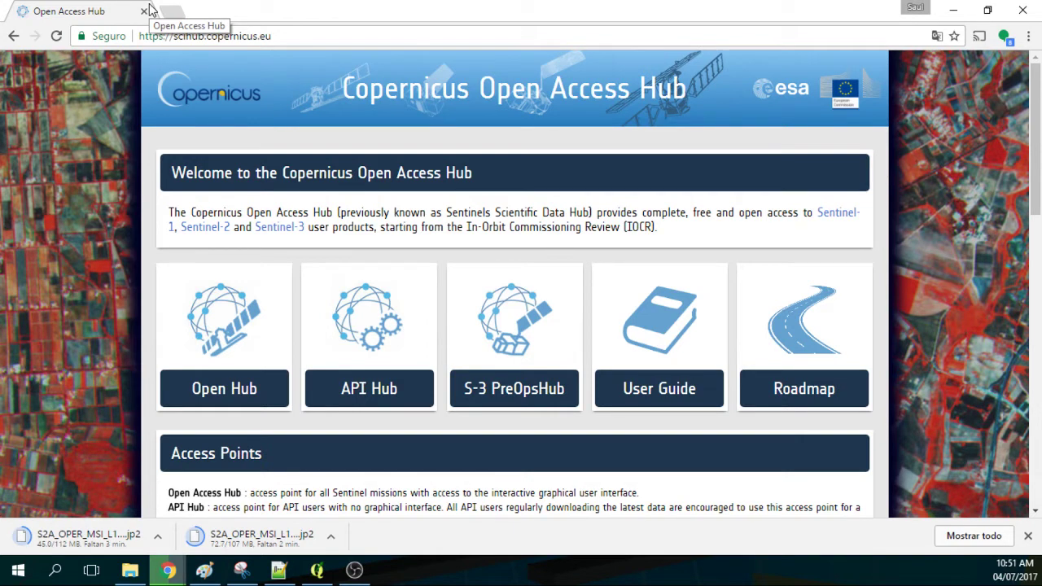
pyautogui.click(206, 396)
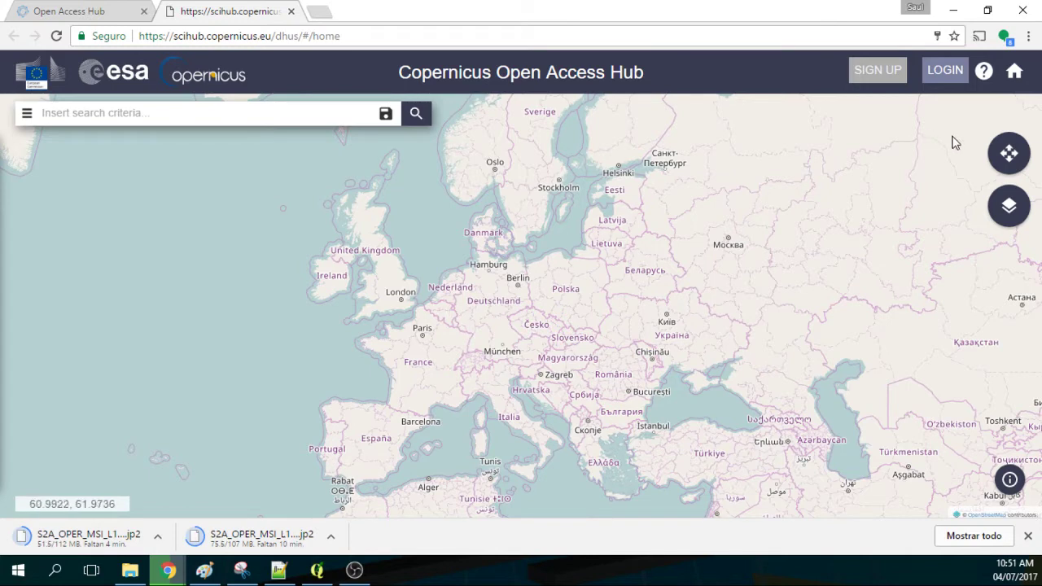
# Move the map from Europe to Peru, zoom into Ancash, and draw a search rectangle around Caraz.
pyautogui.click(1009, 154)
pyautogui.moveTo(321, 351); pyautogui.dragTo(673, 267)
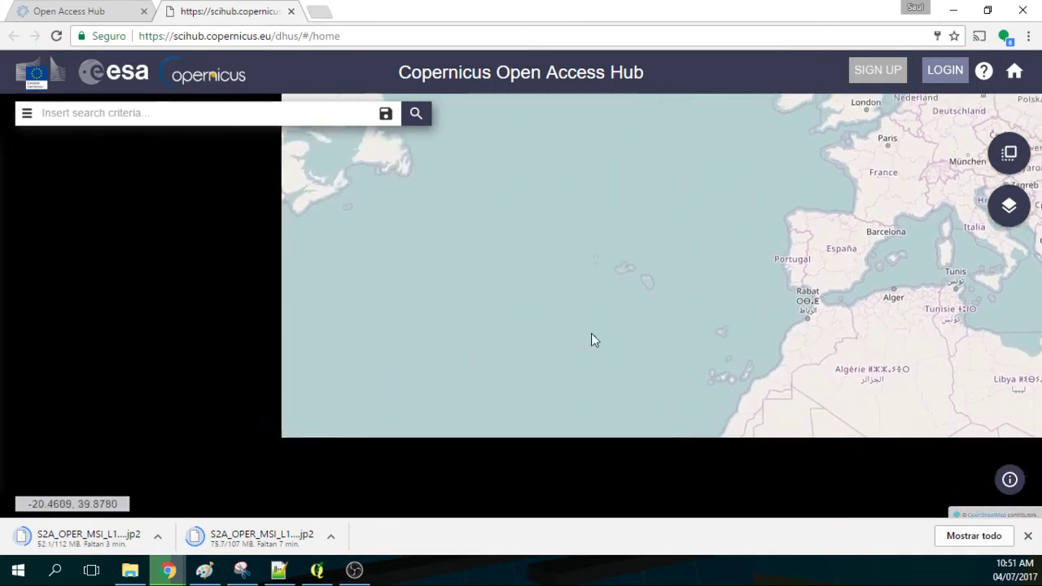
pyautogui.moveTo(458, 462); pyautogui.dragTo(611, 258)
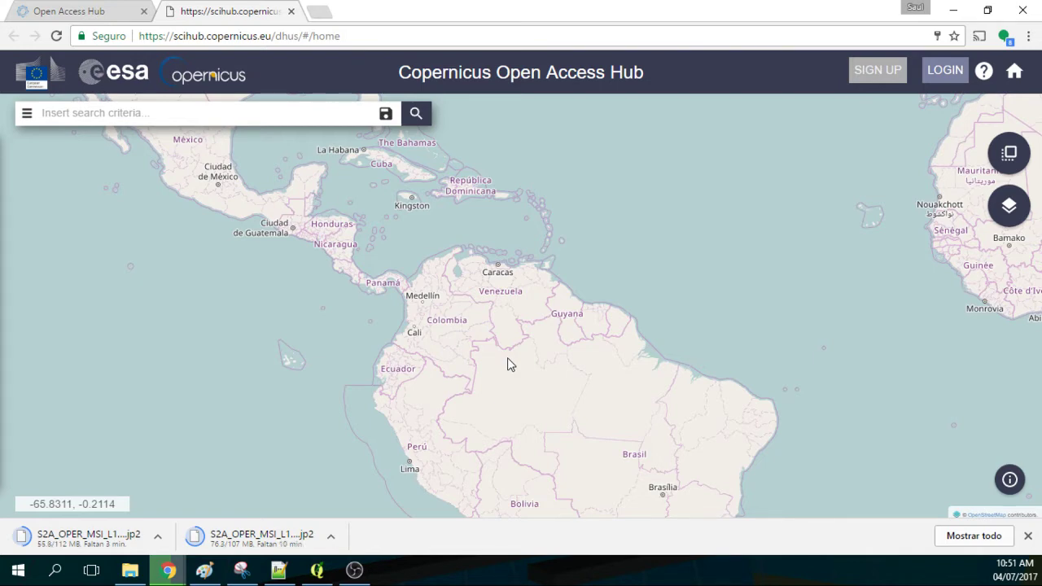
pyautogui.scroll(2, 415, 467)
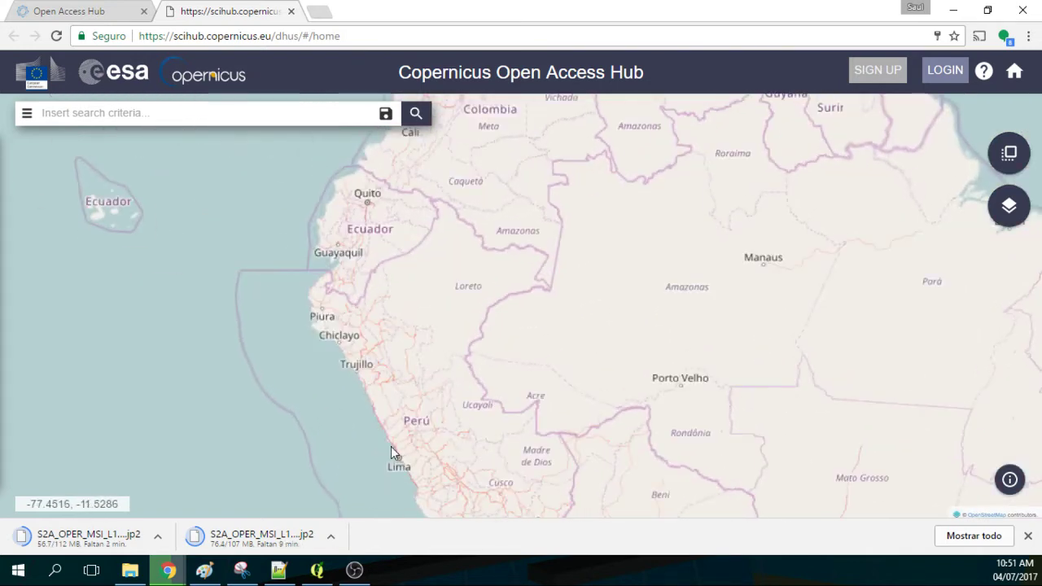
pyautogui.scroll(1, 391, 446)
pyautogui.scroll(1, 397, 376)
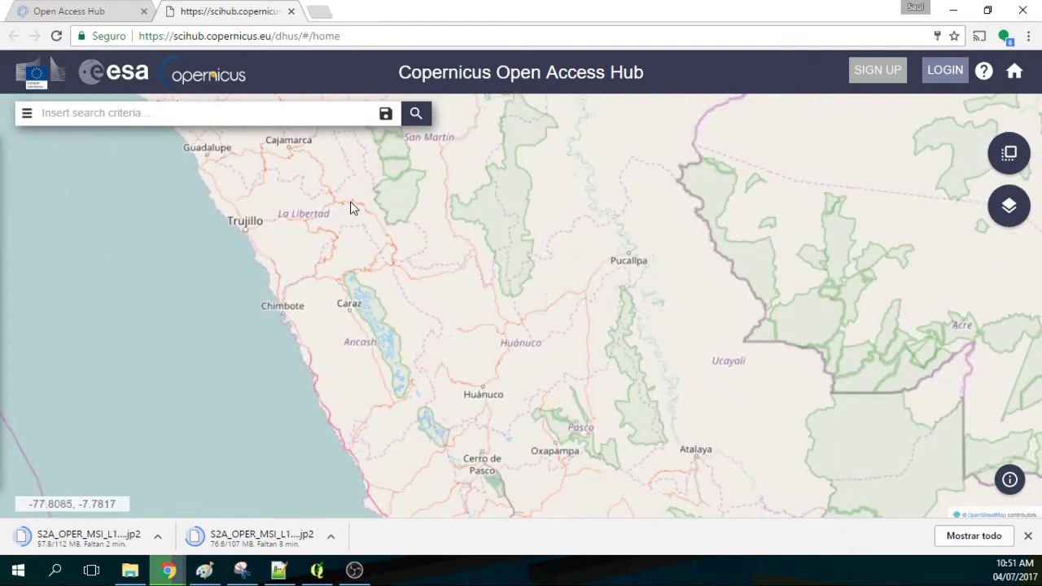
pyautogui.click(1014, 160)
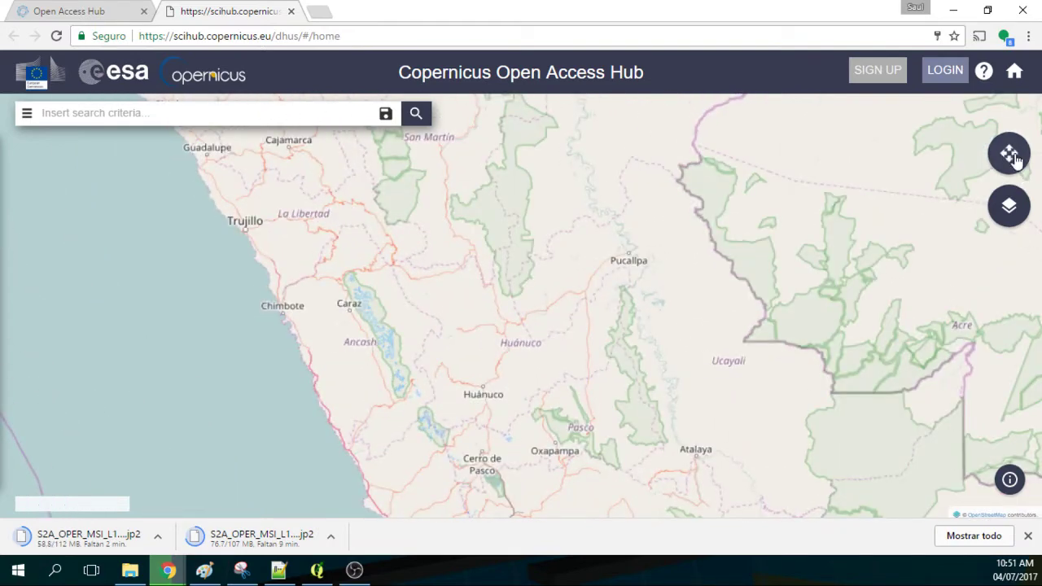
pyautogui.moveTo(303, 269); pyautogui.dragTo(454, 413)
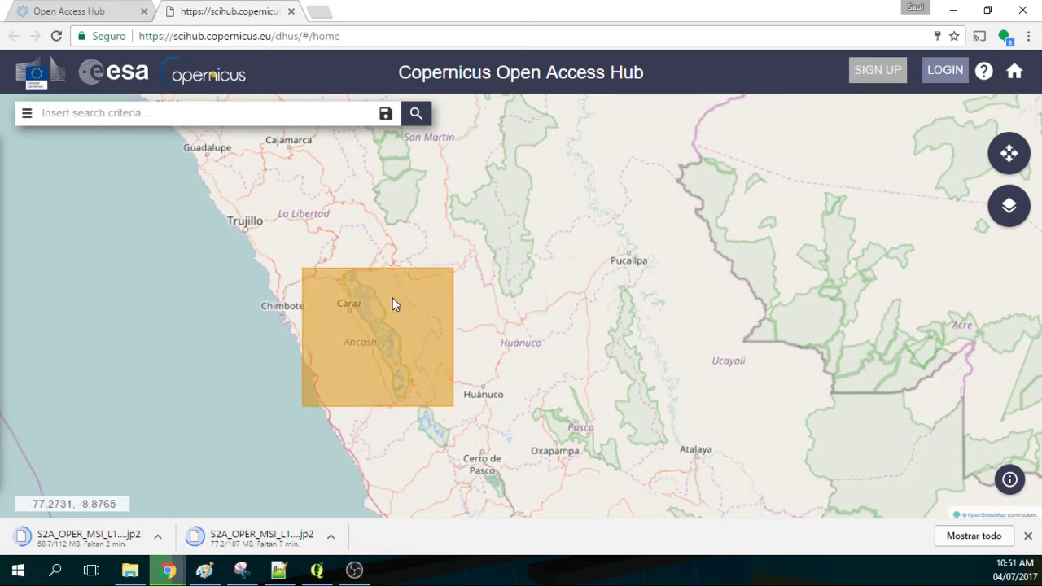
pyautogui.click(27, 113)
# Sort the search results by Sensing Date.
pyautogui.scroll(4, 105, 273)
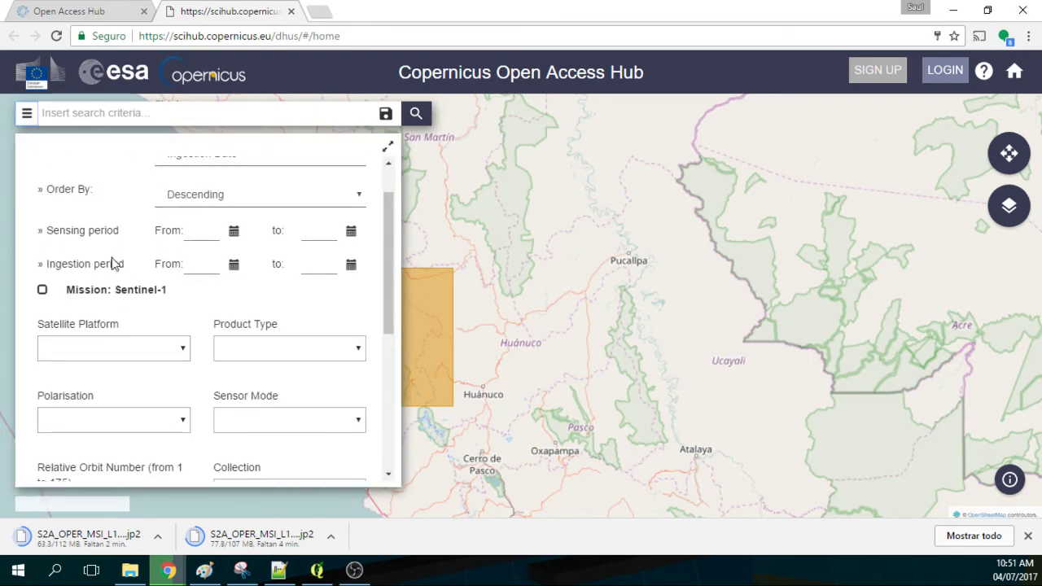
pyautogui.scroll(1, 149, 182)
pyautogui.click(200, 207)
pyautogui.click(200, 254)
# Set the sensing period start date to 2016/06/01.
pyautogui.click(234, 284)
pyautogui.click(25, 298)
pyautogui.click(25, 297)
pyautogui.click(26, 298)
pyautogui.click(26, 297)
pyautogui.click(25, 297)
pyautogui.click(25, 298)
pyautogui.click(25, 298)
pyautogui.click(26, 298)
pyautogui.click(25, 297)
pyautogui.click(25, 298)
pyautogui.click(54, 334)
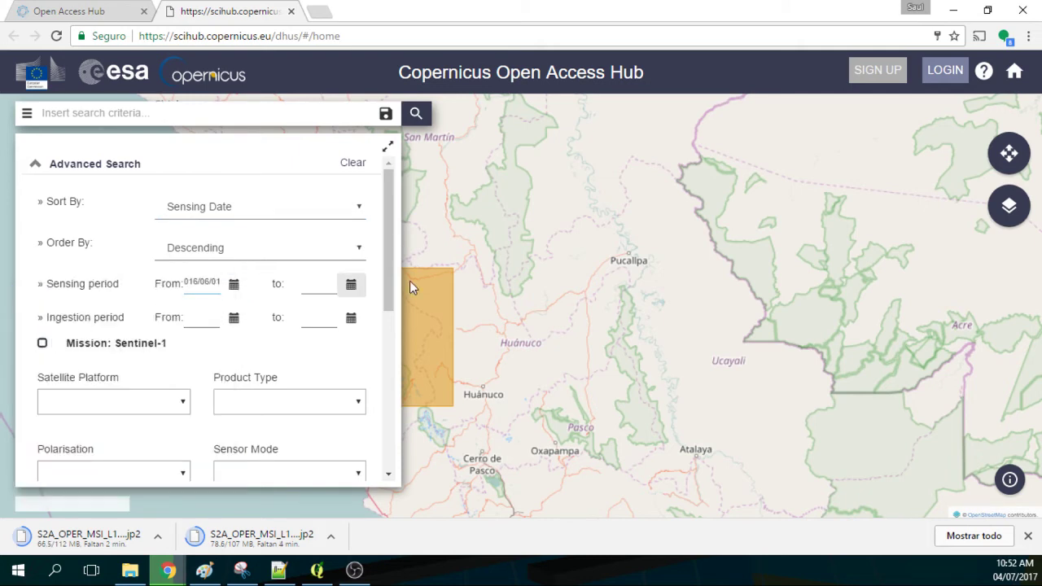
# Set the sensing period end date to 2016/07/31.
pyautogui.click(352, 287)
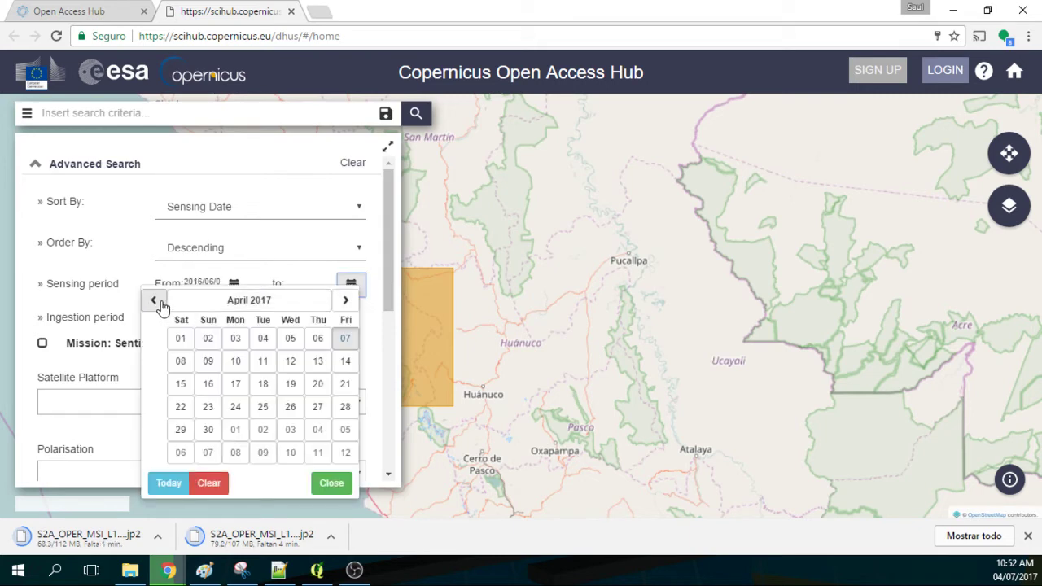
pyautogui.click(154, 301)
pyautogui.click(155, 301)
pyautogui.click(155, 301)
pyautogui.click(155, 301)
pyautogui.click(155, 301)
pyautogui.click(155, 301)
pyautogui.click(154, 301)
pyautogui.click(154, 301)
pyautogui.click(155, 302)
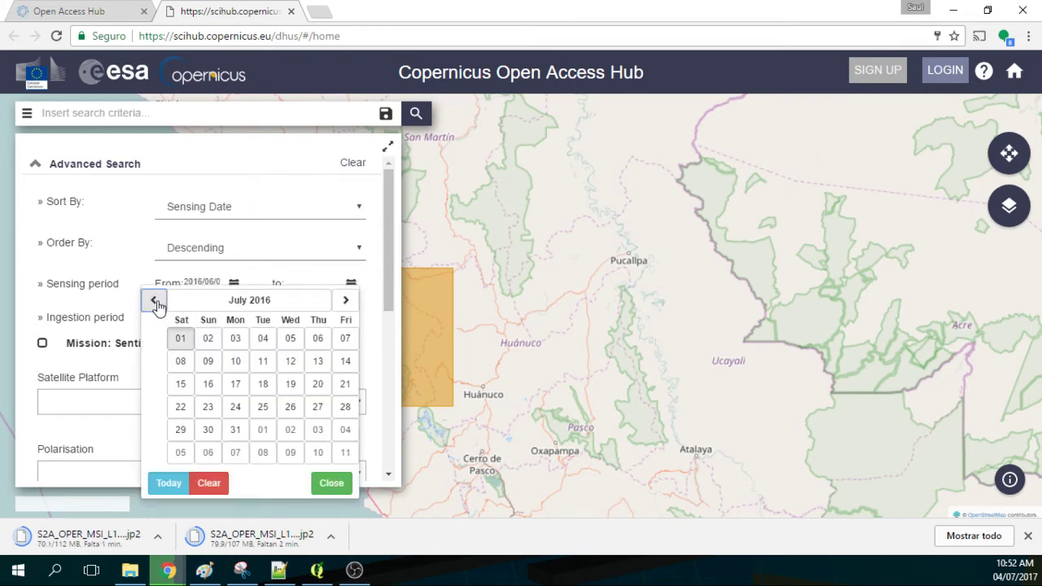
pyautogui.click(233, 428)
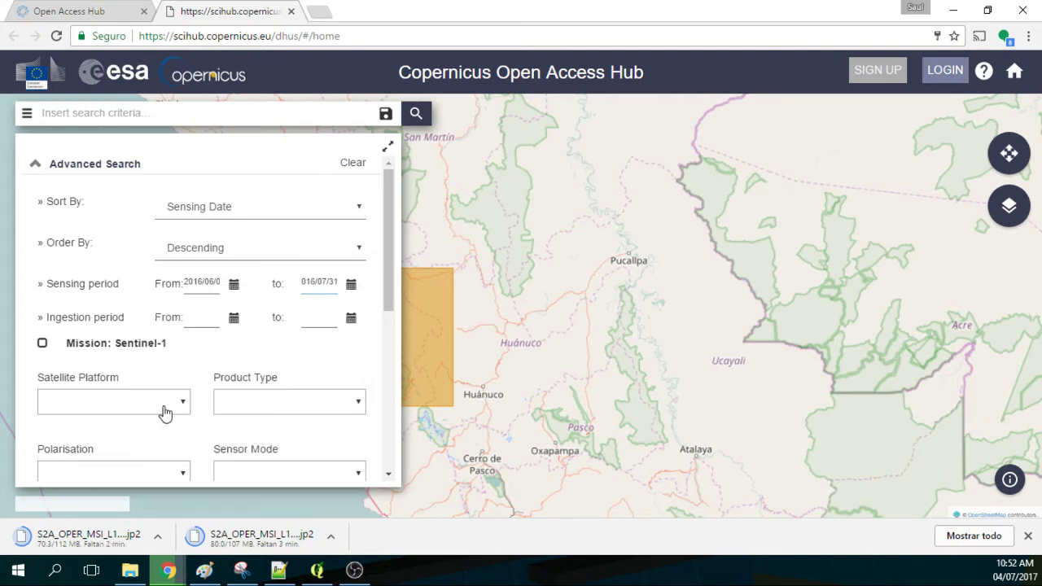
# Restrict the search to the Sentinel-2 mission and run it.
pyautogui.scroll(-3, 203, 390)
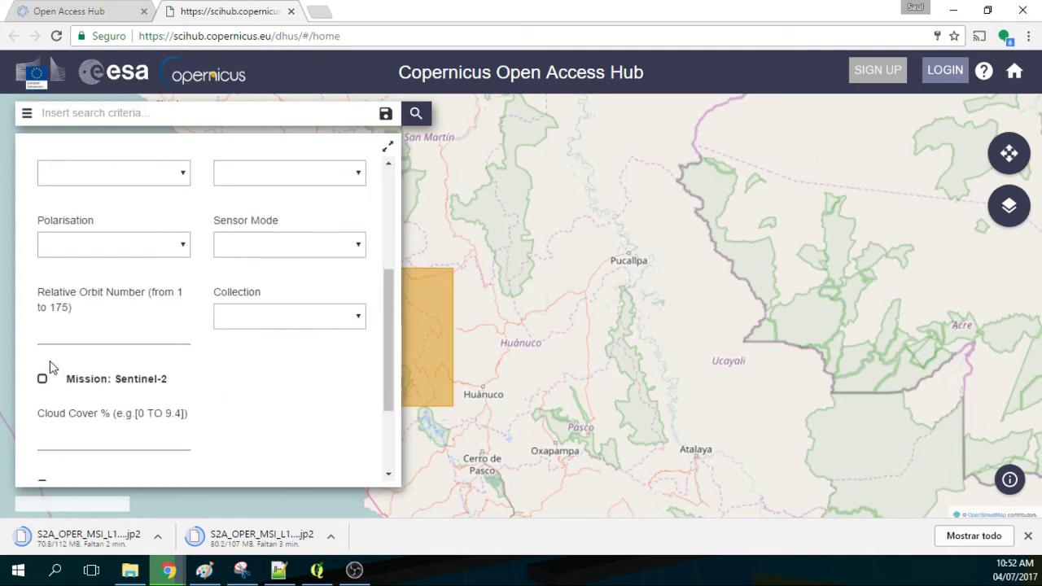
pyautogui.click(43, 378)
pyautogui.scroll(5, 295, 296)
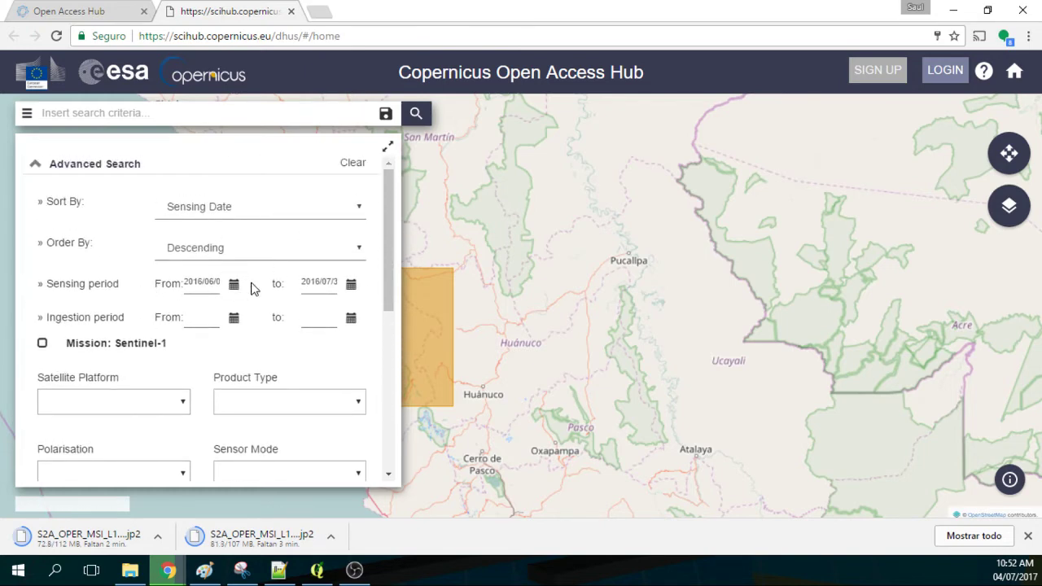
pyautogui.click(417, 115)
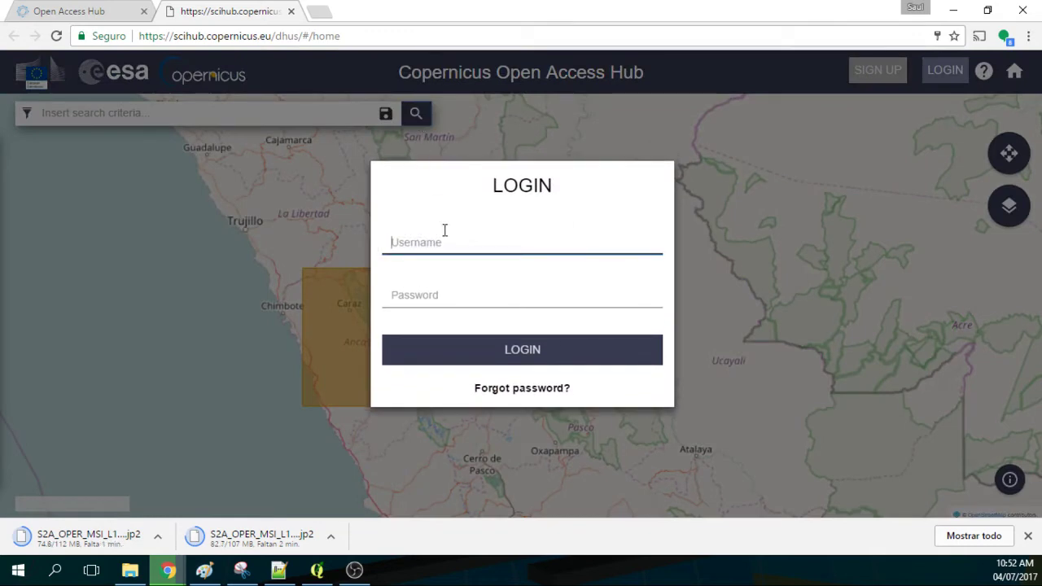
# Log in with the account's username and password.
pyautogui.press('Tab')
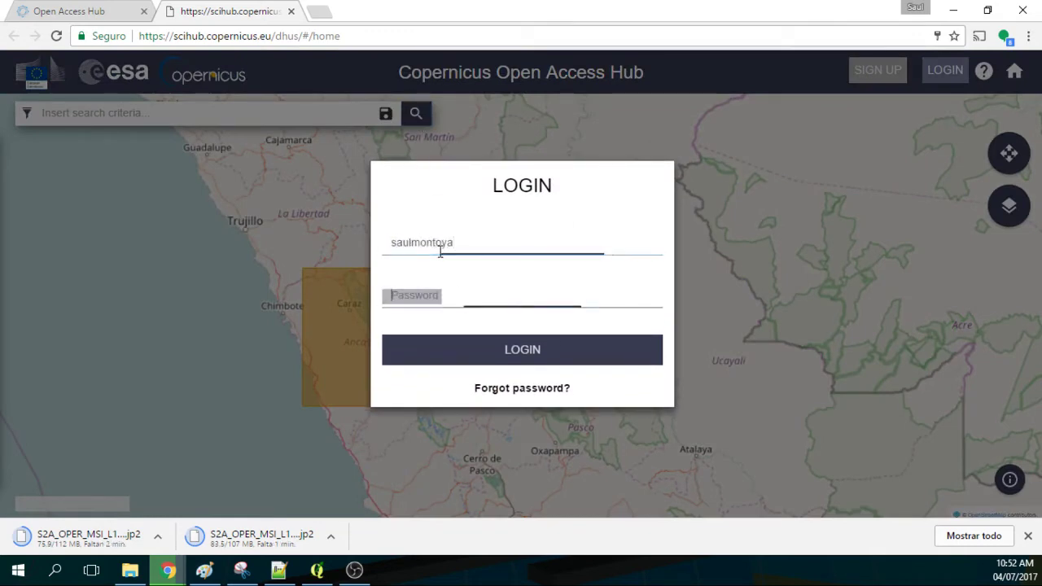
pyautogui.write('**********')
pyautogui.press('Return')
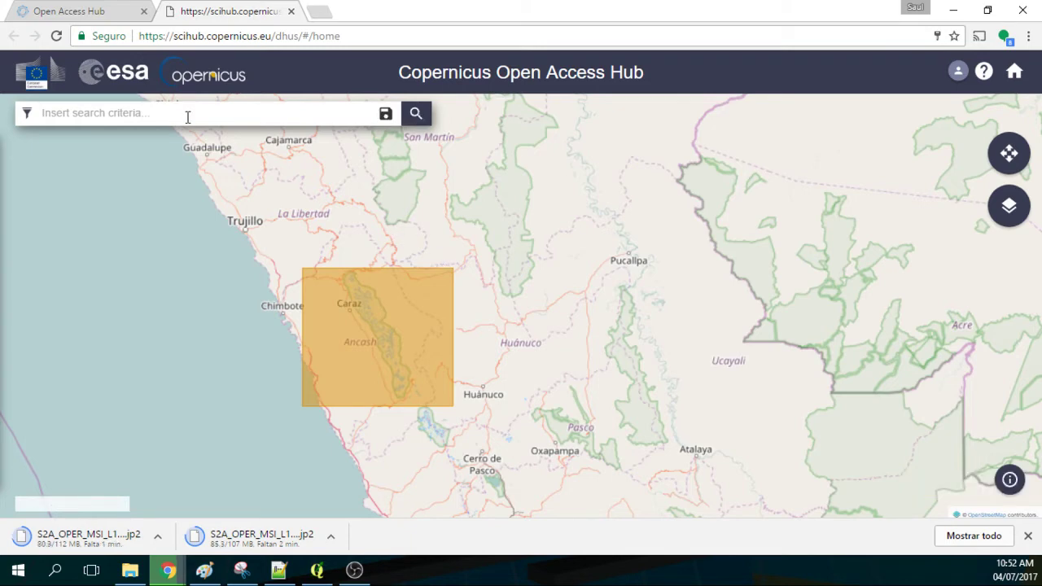
# Rerun the search, dismiss the cart error, and open the 2016-06-18 product's footprint and details.
pyautogui.click(27, 113)
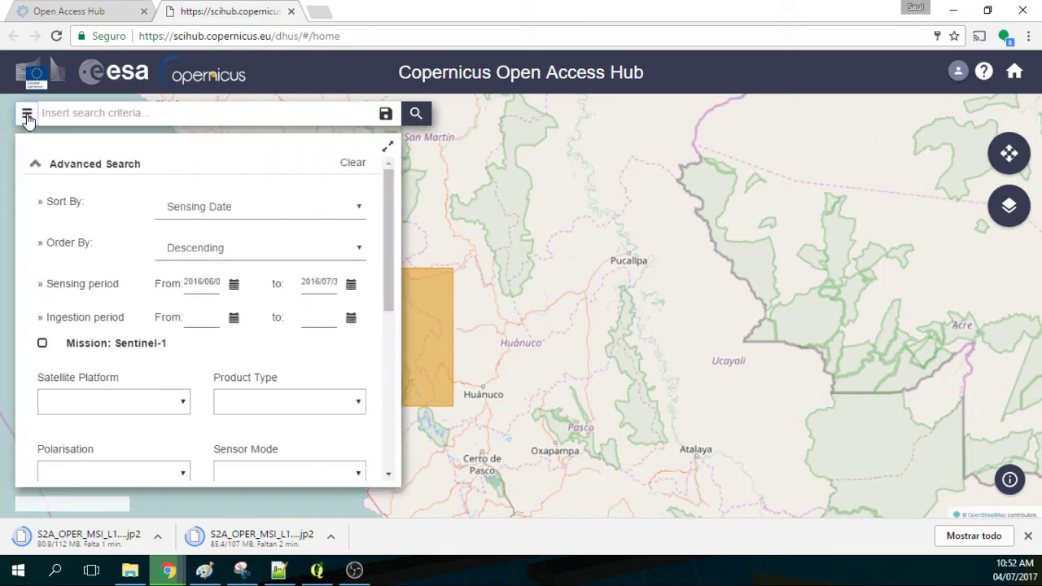
pyautogui.click(416, 113)
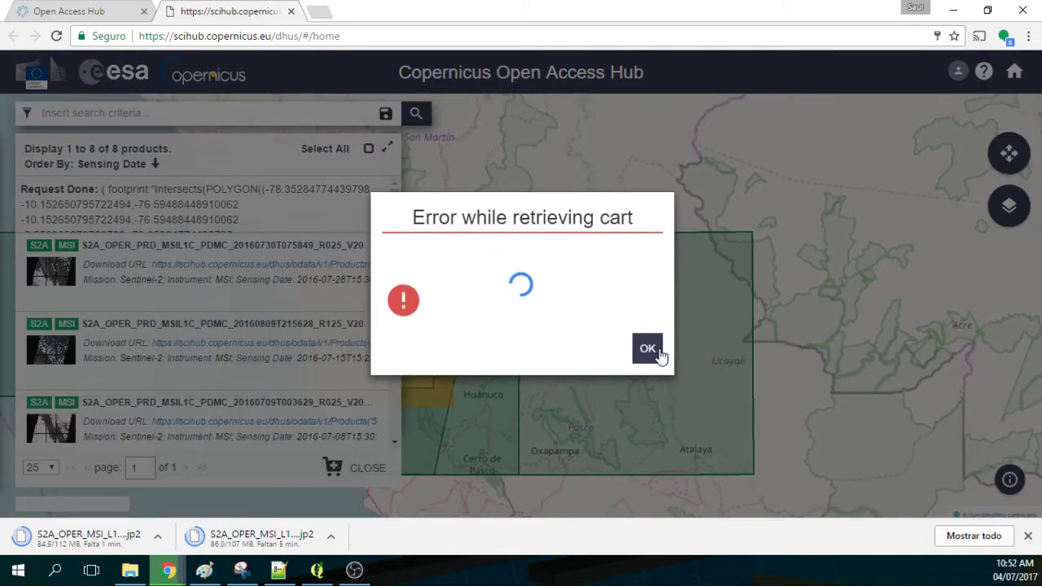
pyautogui.click(657, 352)
pyautogui.scroll(-4, 72, 334)
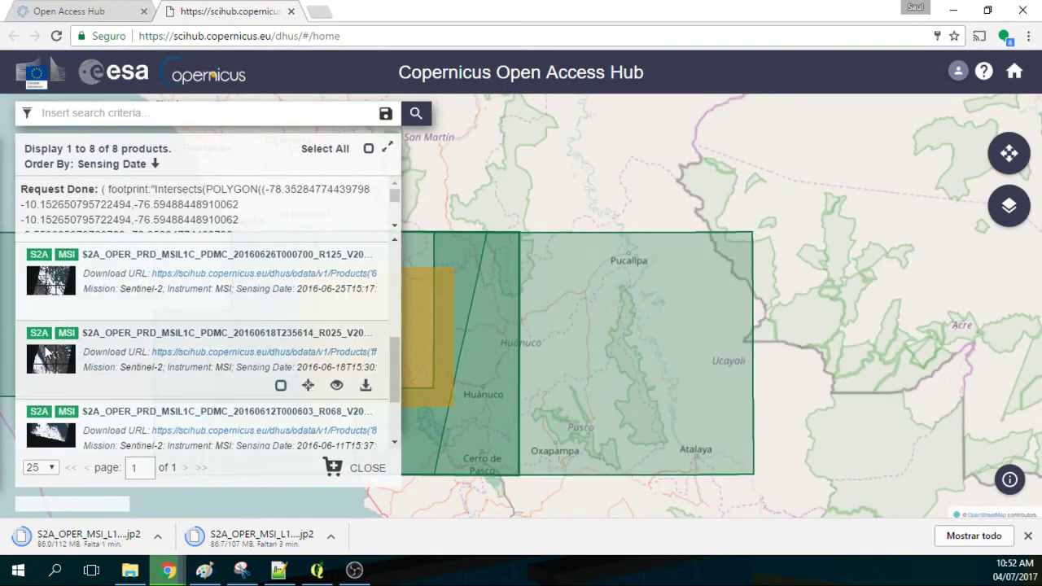
pyautogui.click(310, 386)
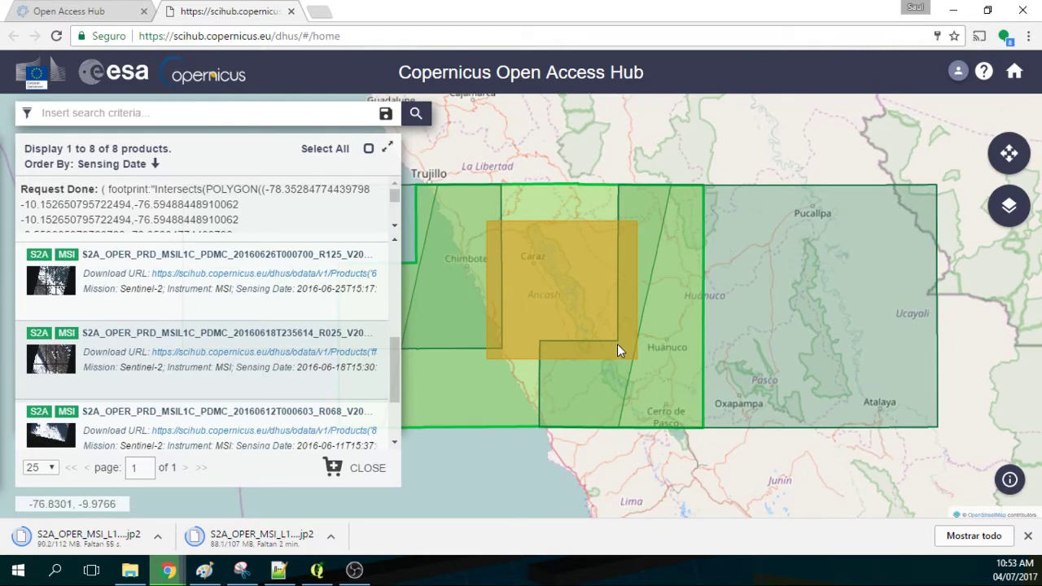
pyautogui.click(341, 388)
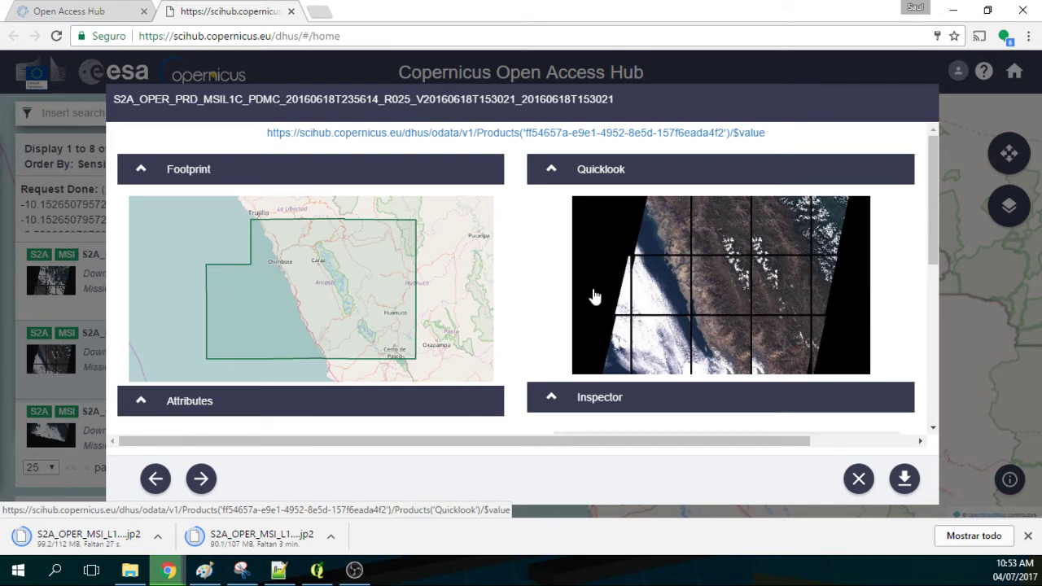
# Expand the product's GRANULE folder, then the T17LRK granule inside it.
pyautogui.scroll(-3, 779, 334)
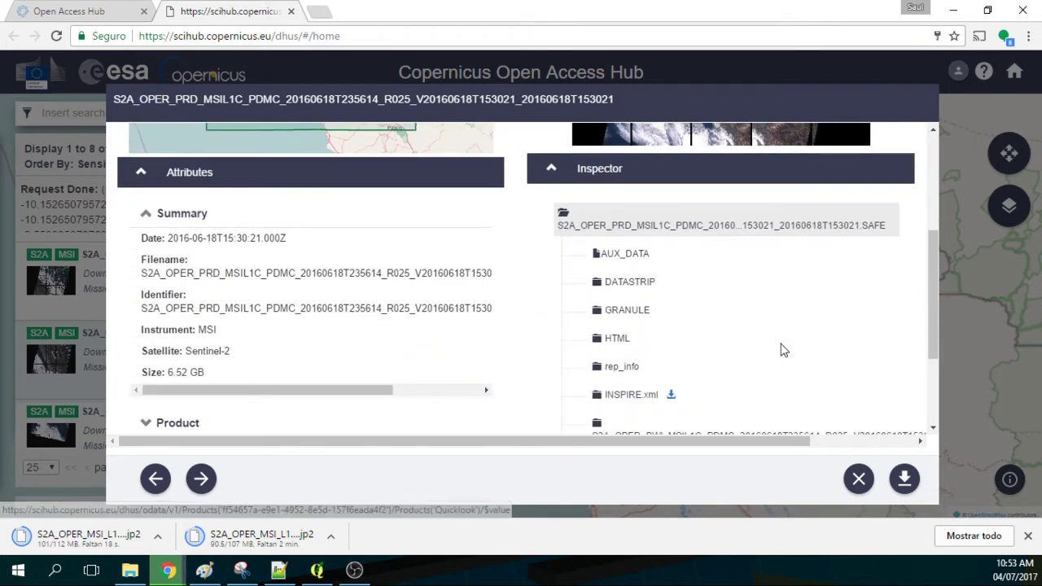
pyautogui.scroll(-1, 781, 349)
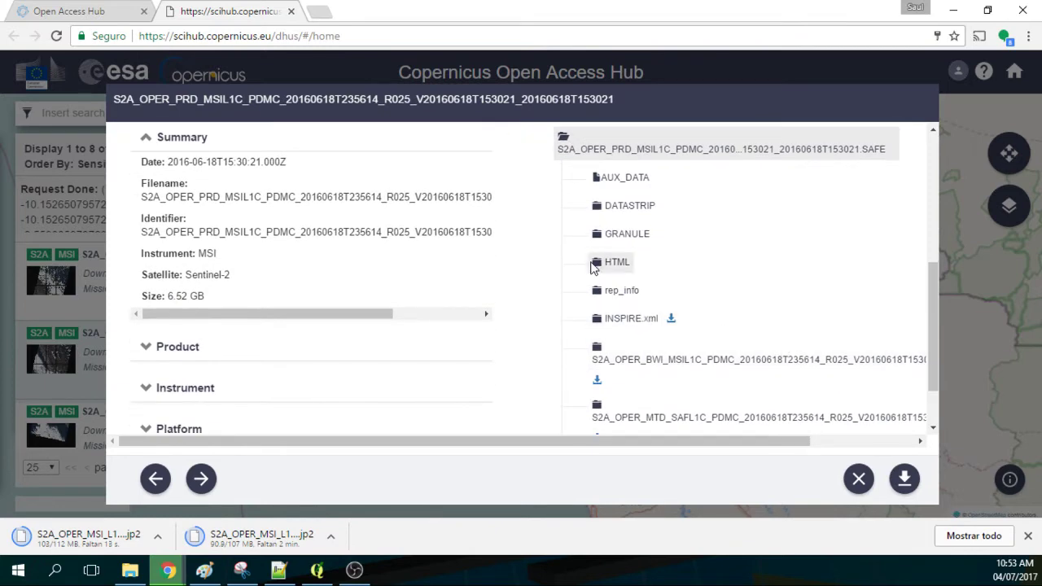
pyautogui.click(595, 237)
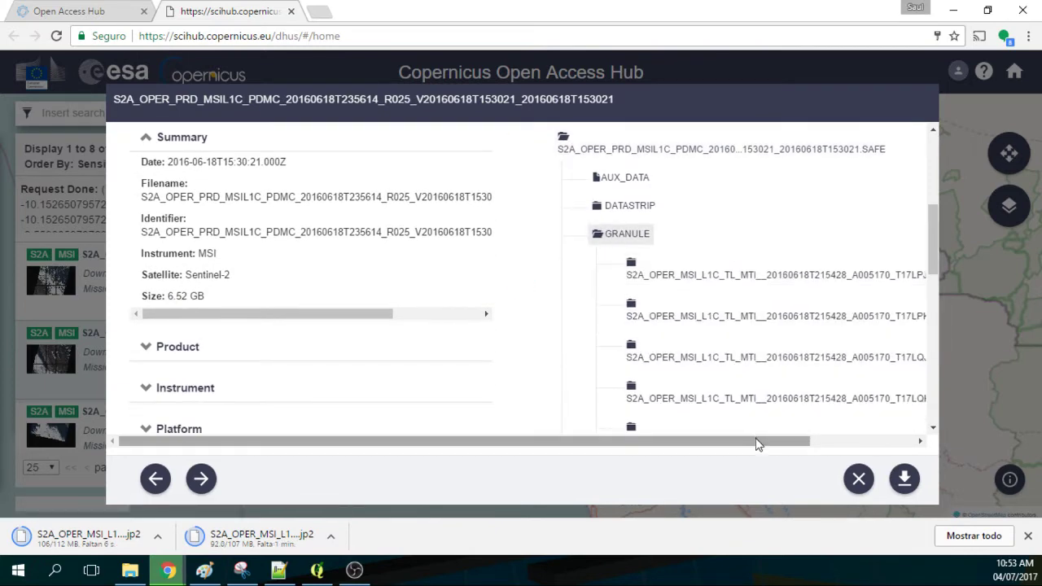
pyautogui.moveTo(754, 440); pyautogui.dragTo(862, 440)
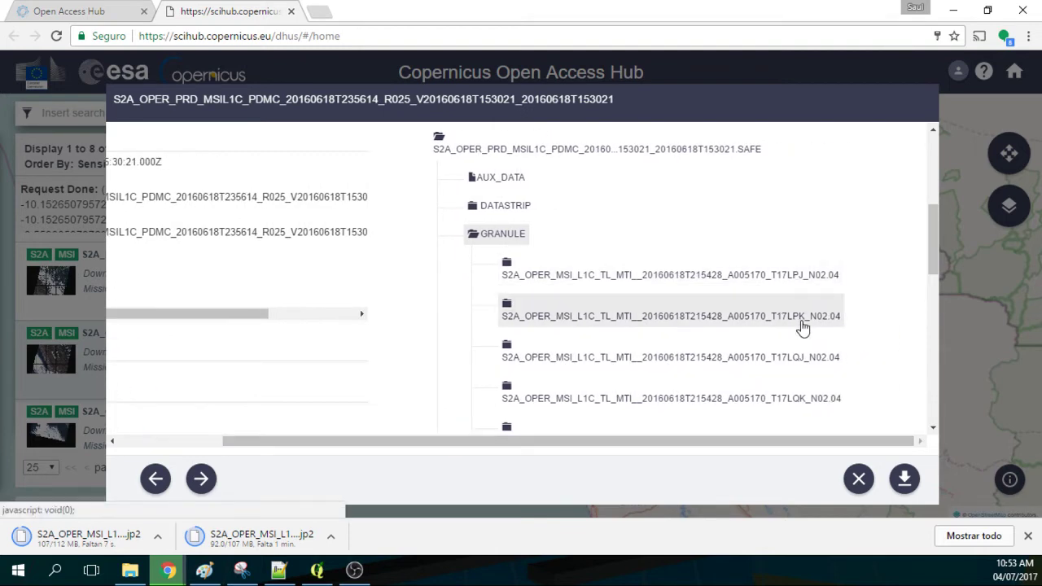
pyautogui.scroll(5, 774, 272)
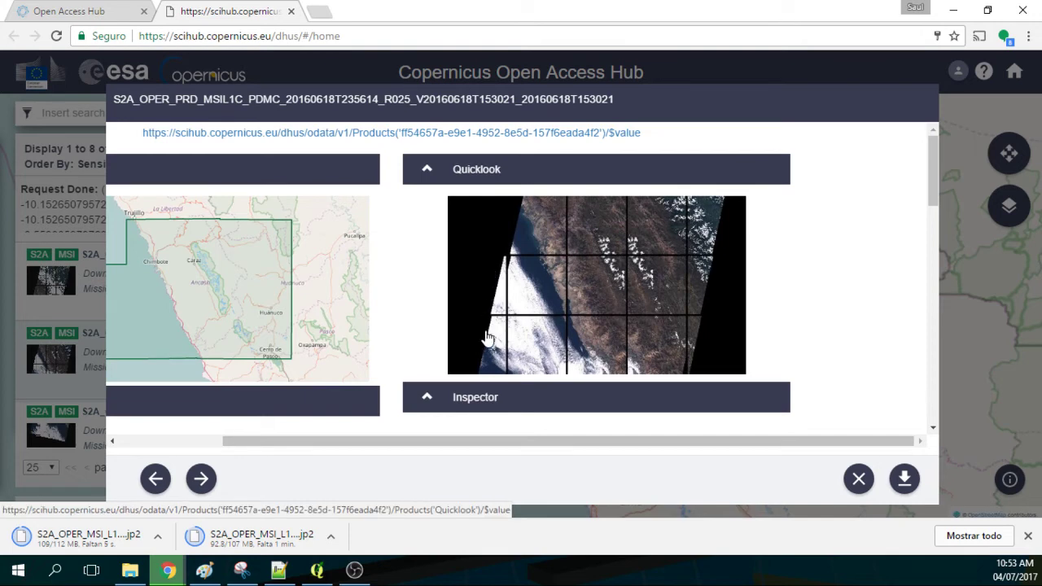
pyautogui.scroll(-2, 653, 324)
pyautogui.scroll(-2, 653, 325)
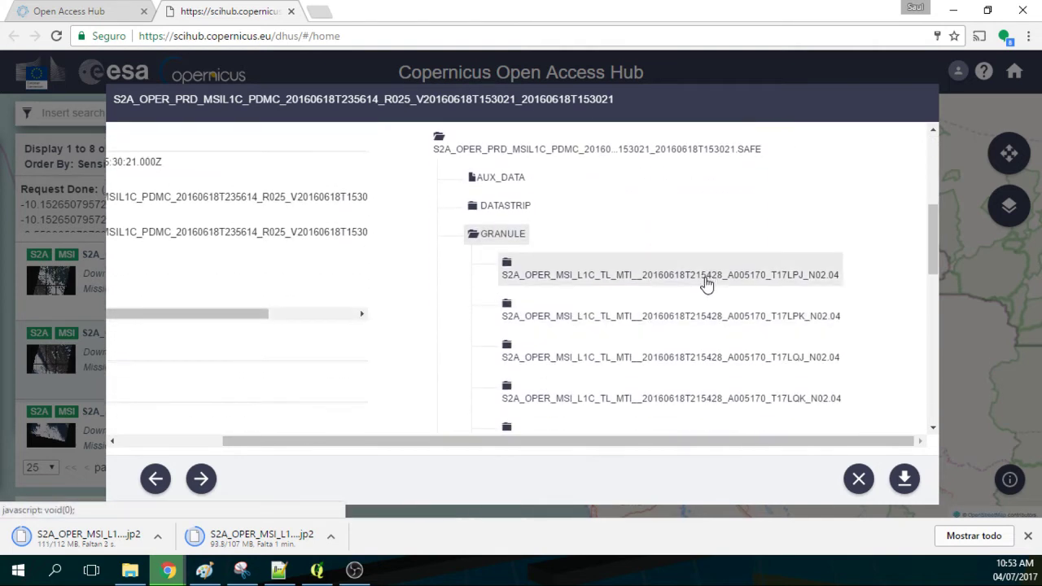
pyautogui.scroll(-1, 720, 293)
pyautogui.scroll(-2, 728, 370)
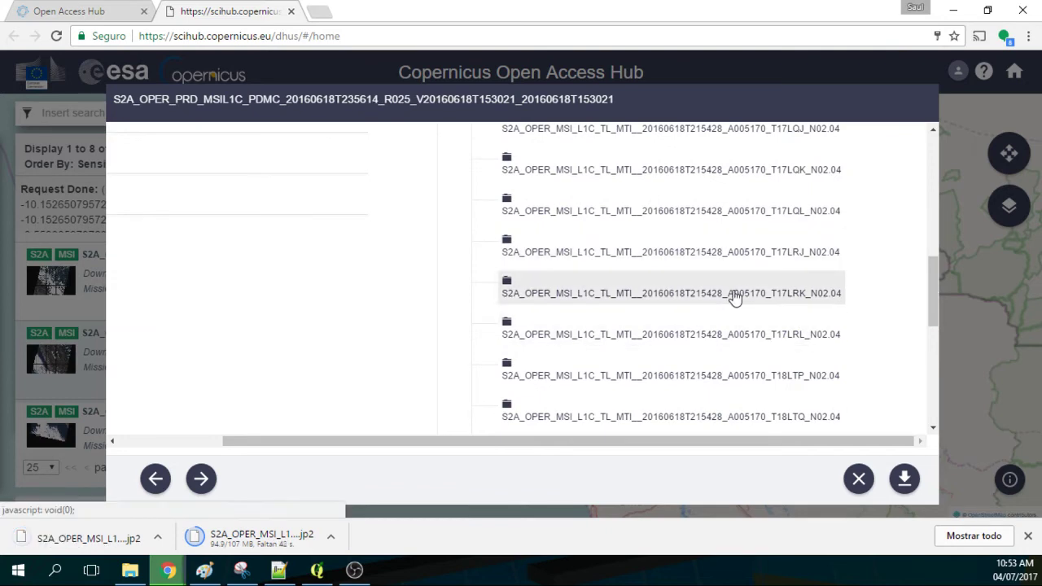
pyautogui.click(735, 297)
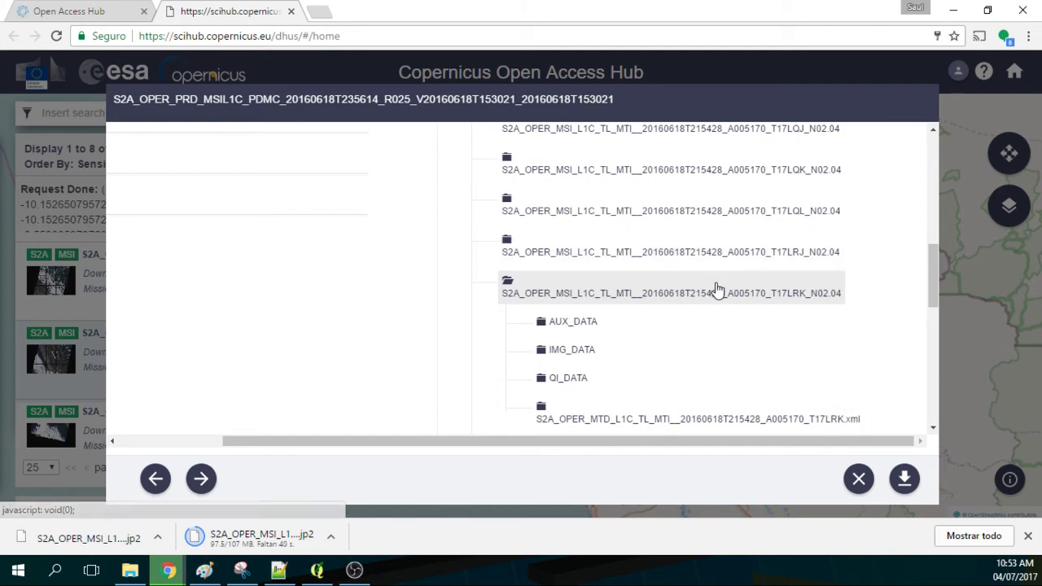
# Expand IMG_DATA and download the B02, B03, B04 and B08 band JP2 files.
pyautogui.click(562, 352)
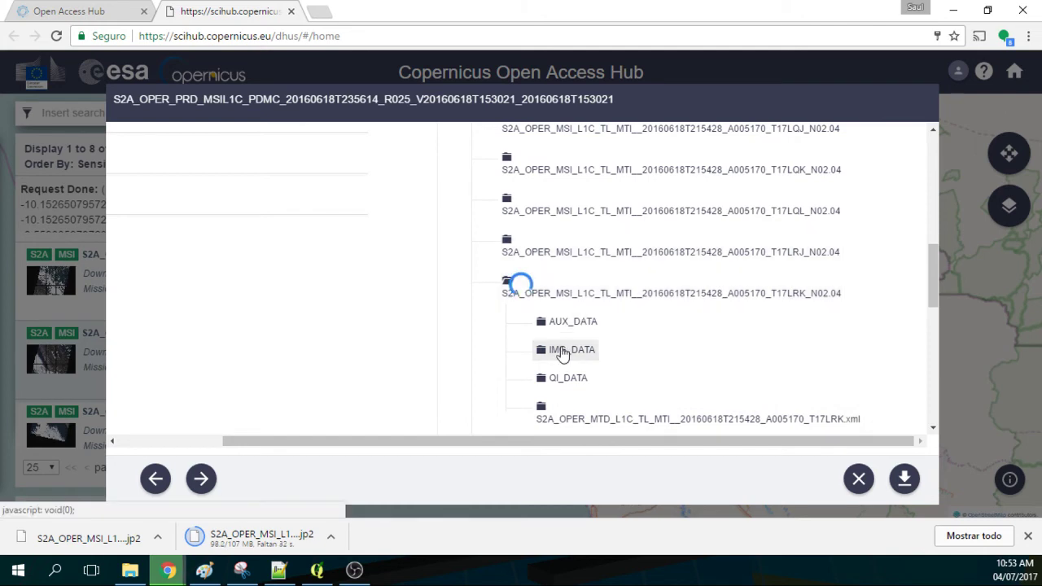
pyautogui.scroll(-2, 628, 335)
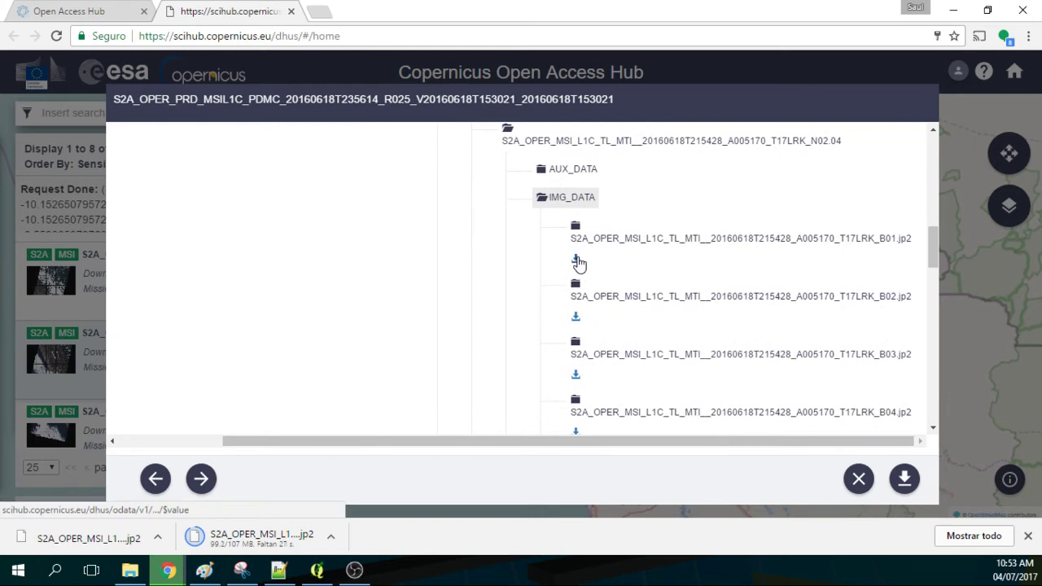
pyautogui.click(576, 318)
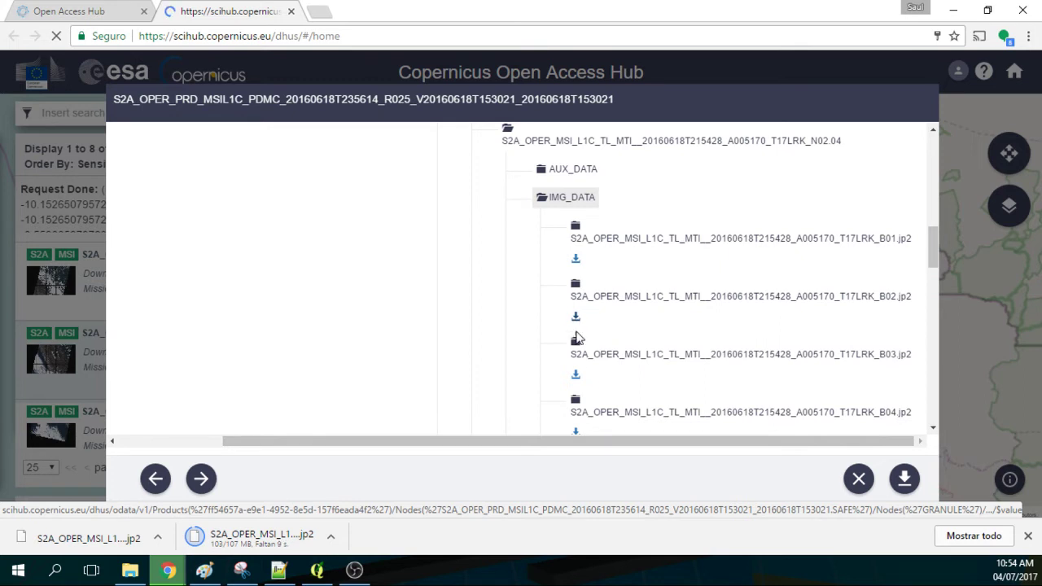
pyautogui.click(575, 378)
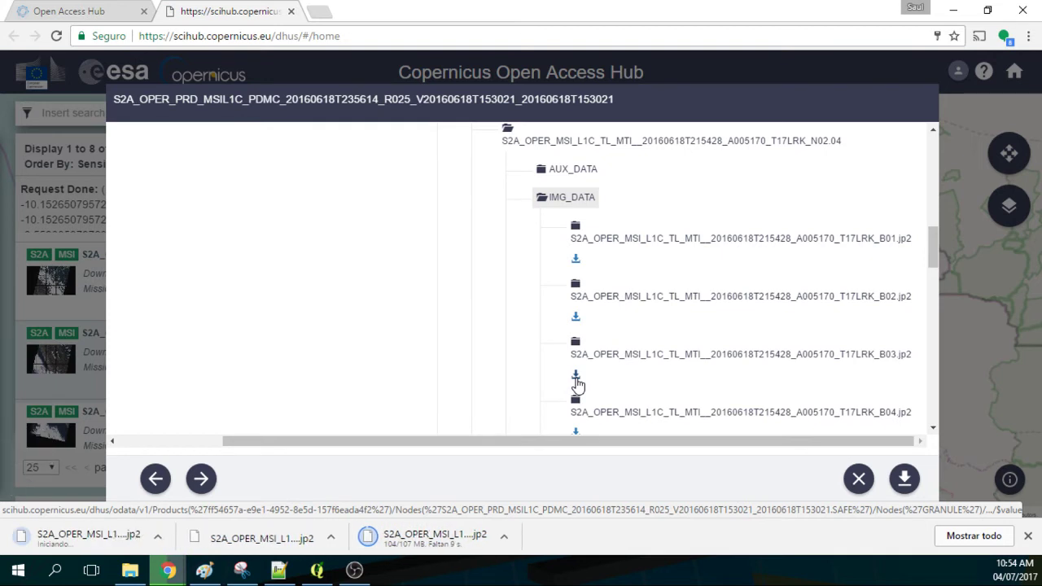
pyautogui.scroll(-1, 586, 376)
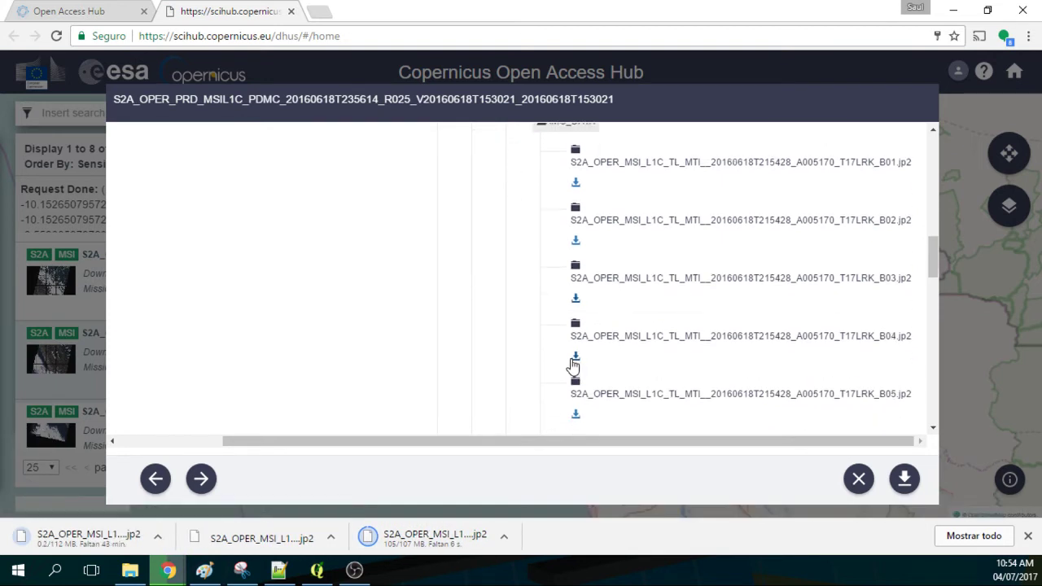
pyautogui.click(575, 359)
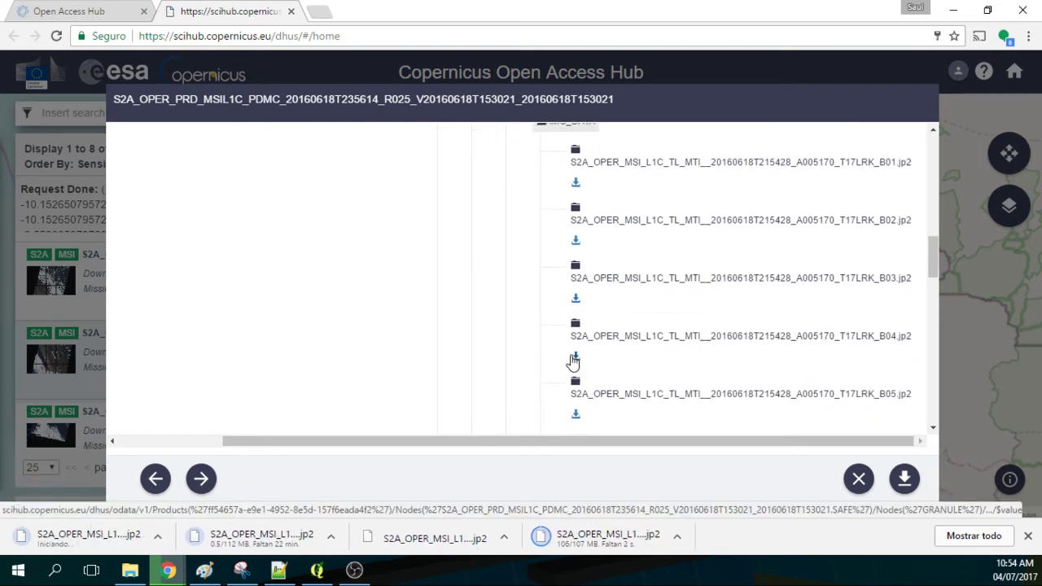
pyautogui.scroll(-1, 574, 360)
pyautogui.scroll(-2, 575, 359)
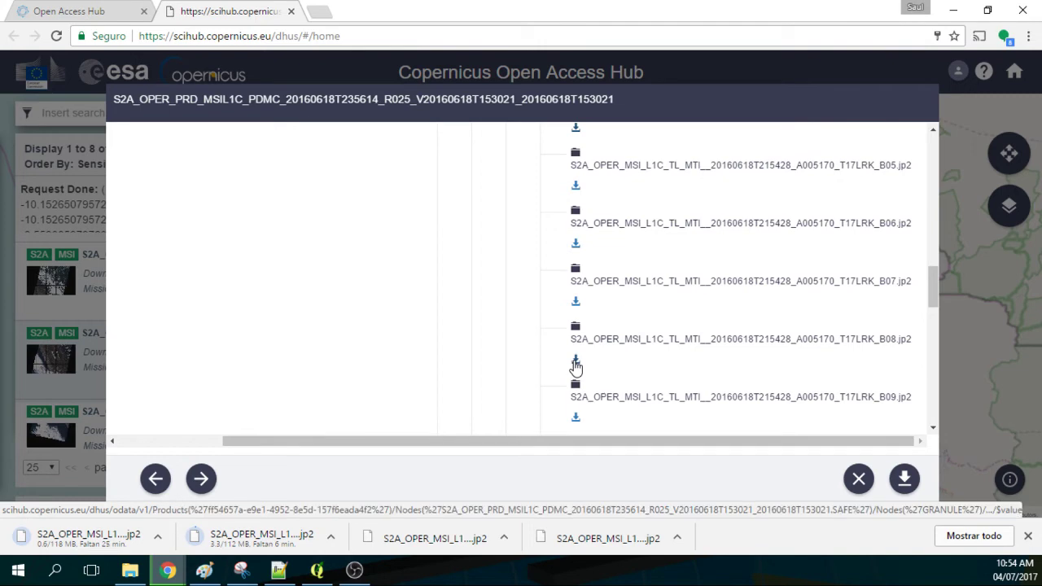
pyautogui.click(574, 361)
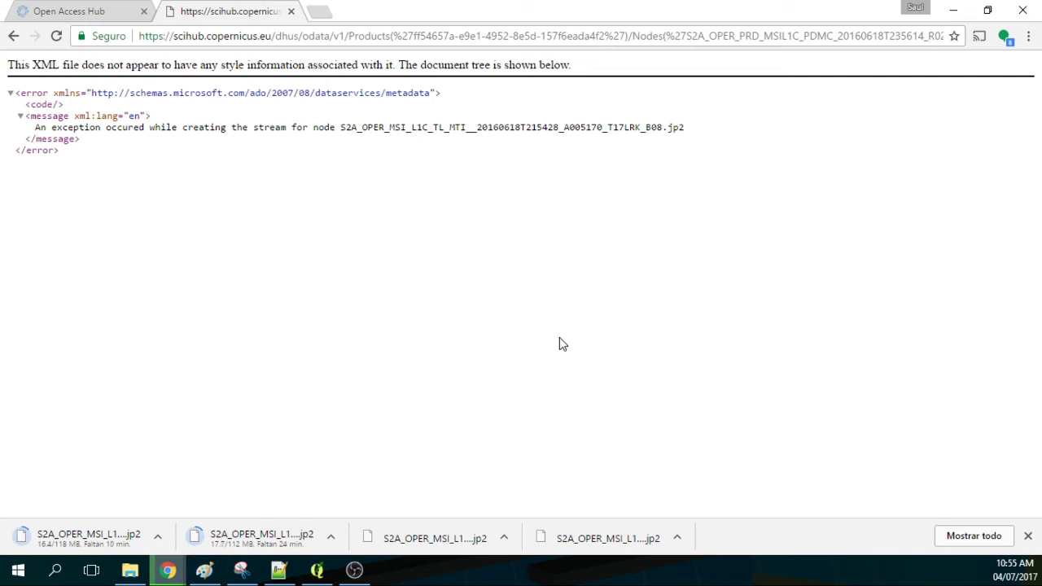
# Go to hatarilabs.com in a new browser tab.
pyautogui.click(318, 13)
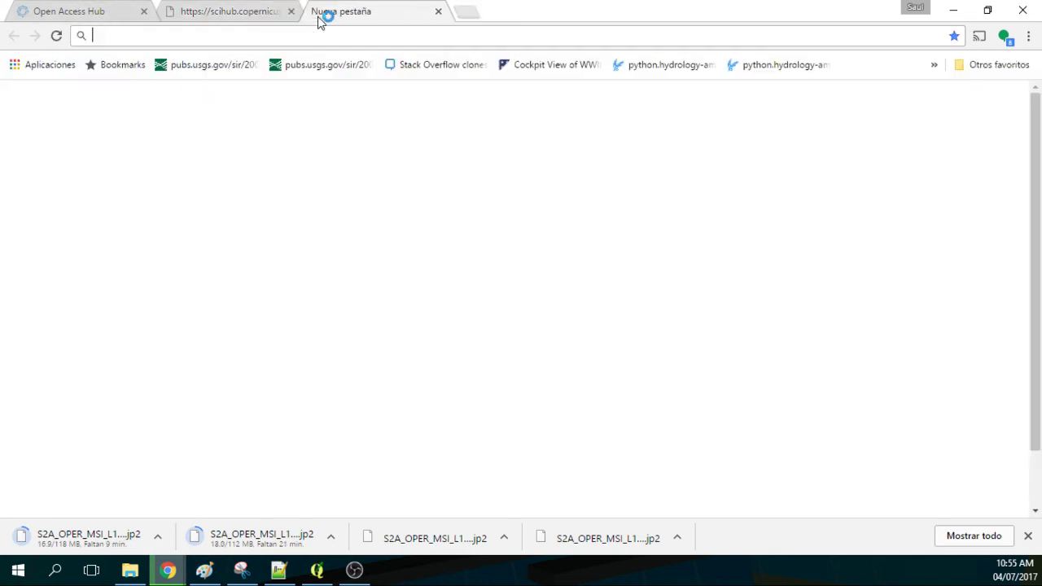
pyautogui.write('hatar')
pyautogui.press('End')
pyautogui.press('BackSpace')
pyautogui.press('BackSpace')
pyautogui.press('BackSpace')
pyautogui.press('BackSpace')
pyautogui.press('BackSpace')
pyautogui.press('BackSpace')
pyautogui.press('BackSpace')
pyautogui.press('Return')
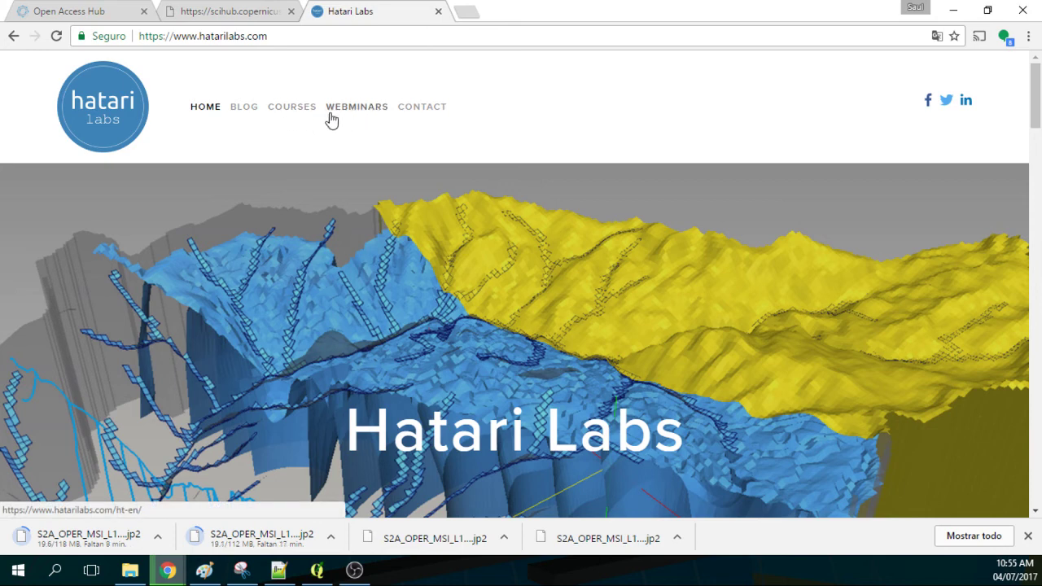
# Open the Hatari Labs Blog and scroll through its latest posts.
pyautogui.click(245, 108)
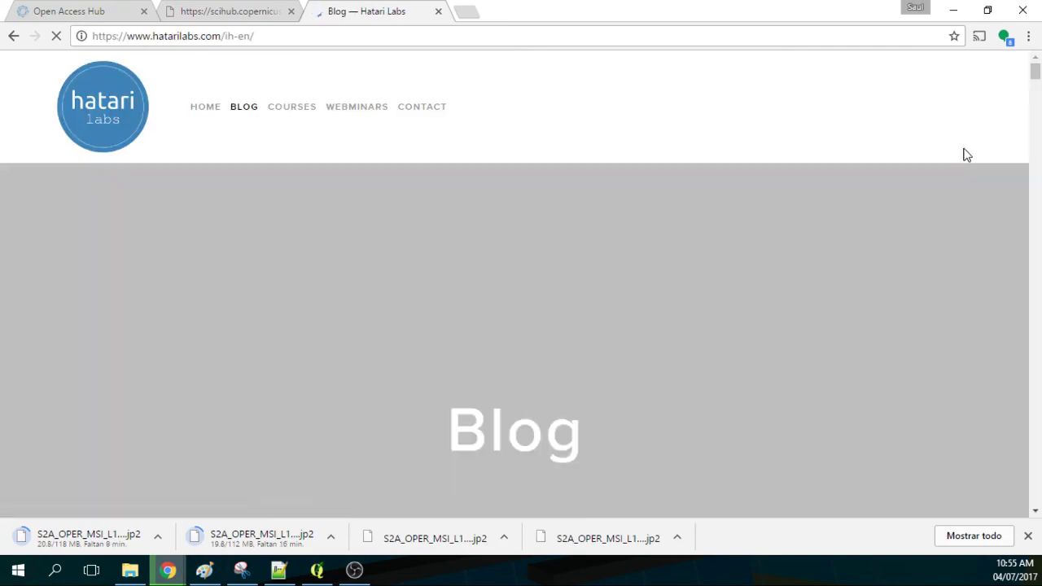
pyautogui.scroll(-20, 918, 235)
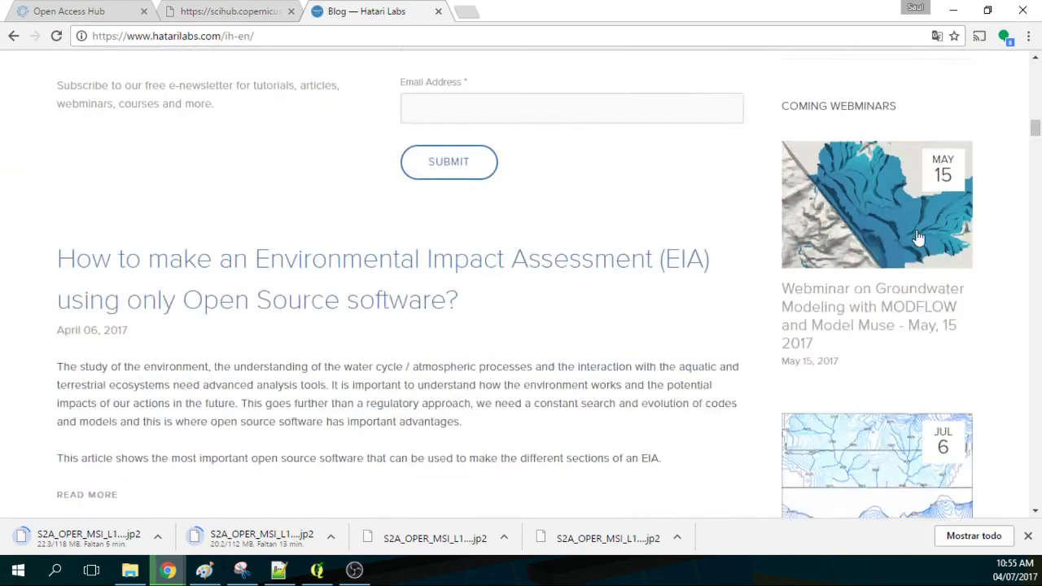
pyautogui.scroll(-8, 918, 235)
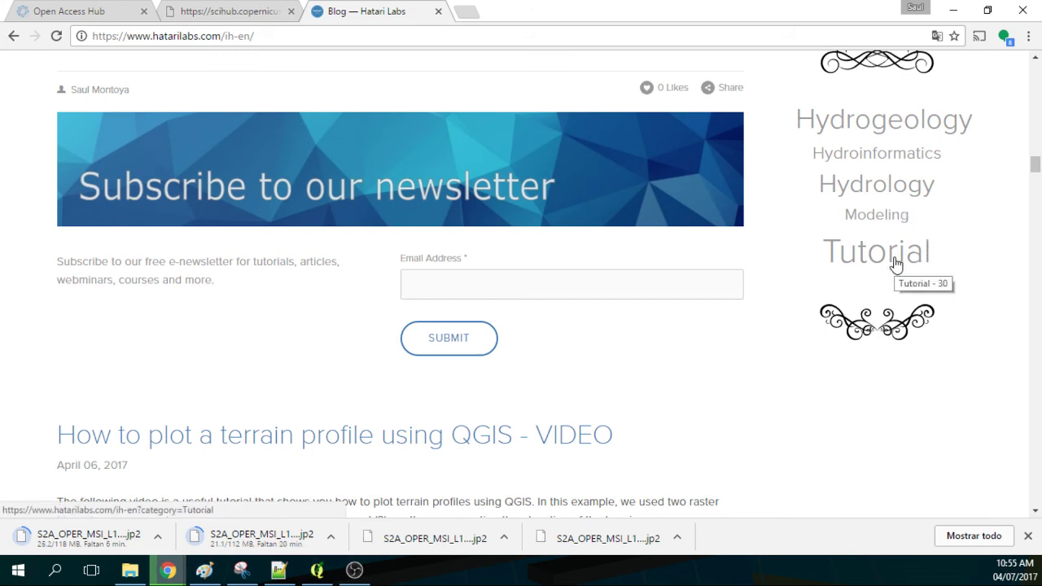
pyautogui.scroll(4, 431, 145)
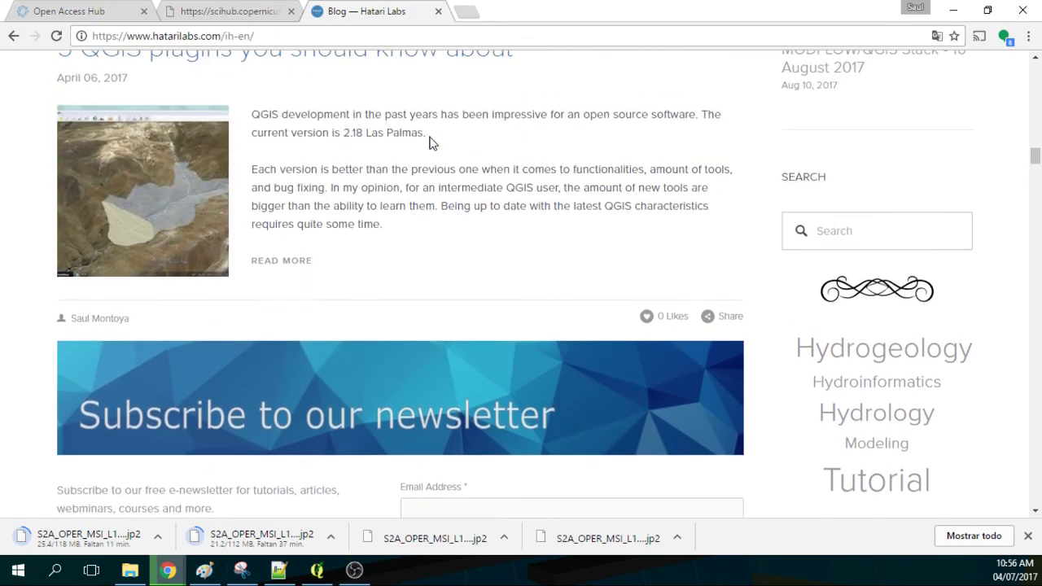
pyautogui.scroll(15, 431, 144)
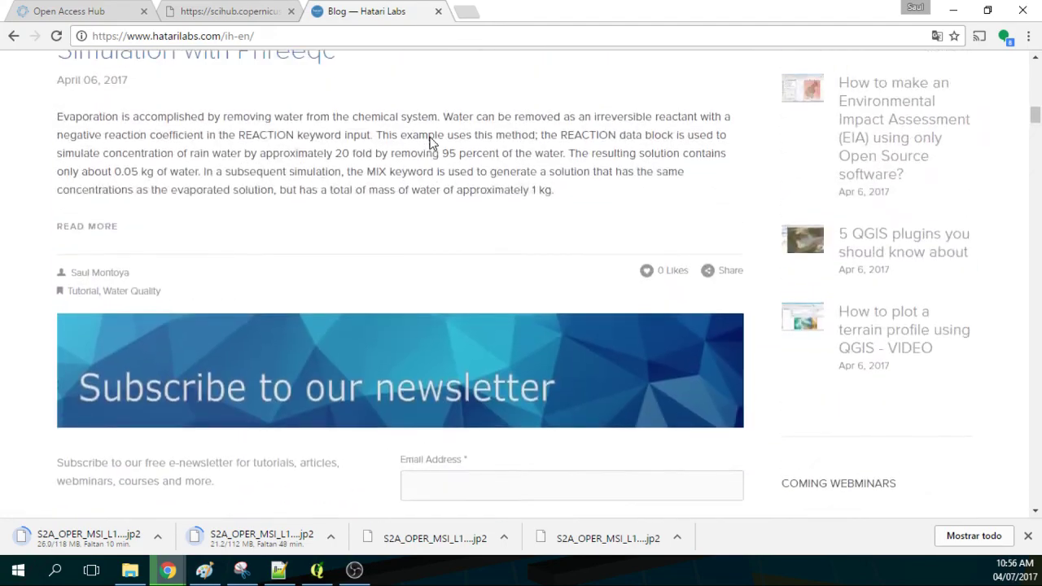
pyautogui.scroll(15, 432, 144)
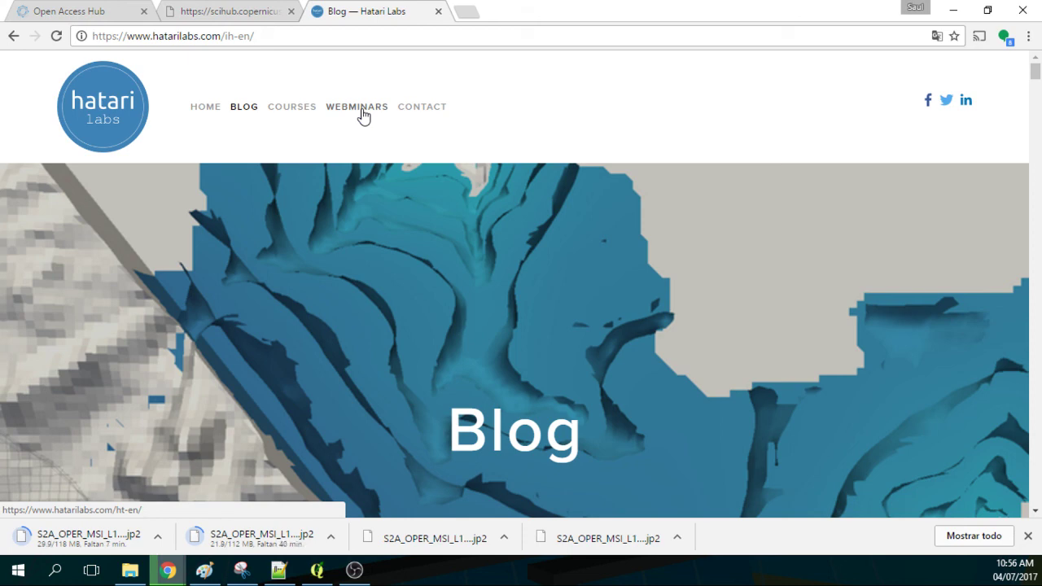
pyautogui.scroll(-8, 421, 170)
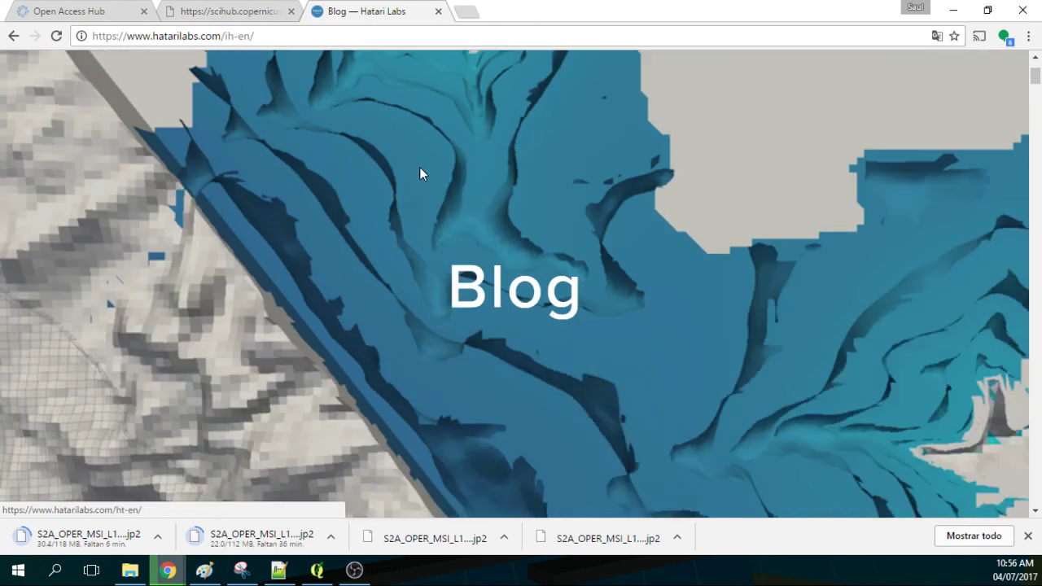